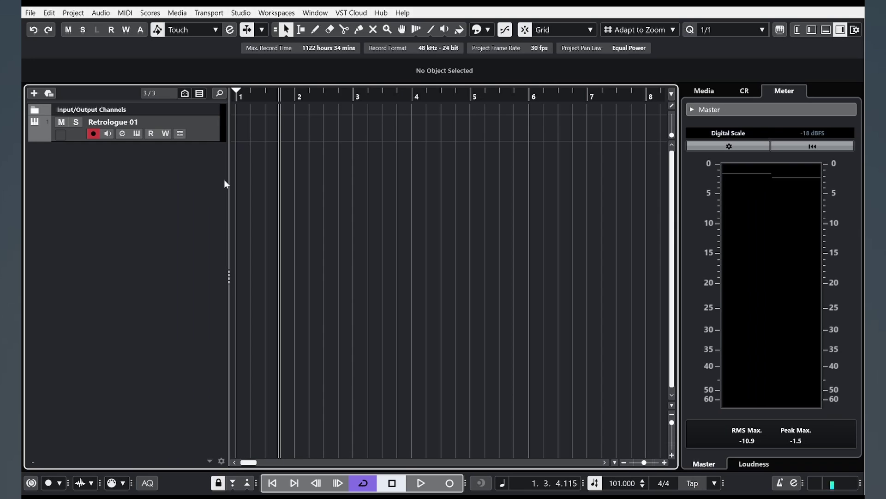
# Audition a test note in the Retrologue synth editor, then close it
pyautogui.click(137, 134)
pyautogui.click(538, 442)
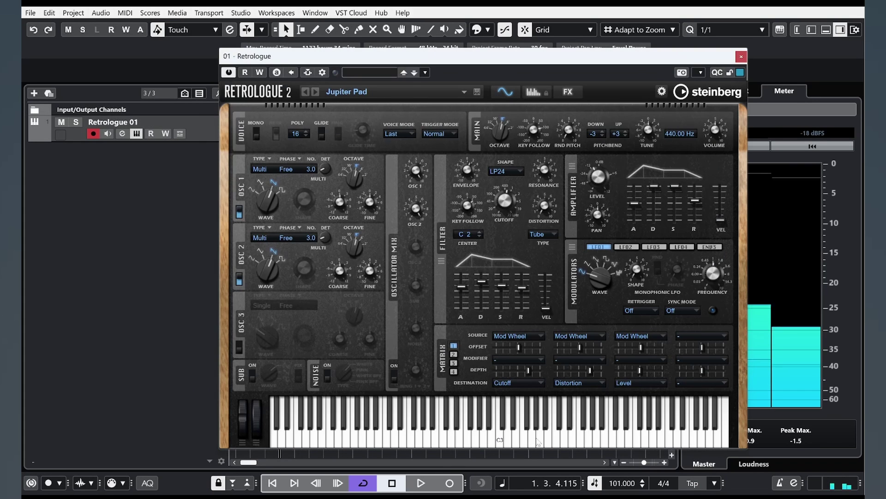
pyautogui.click(742, 56)
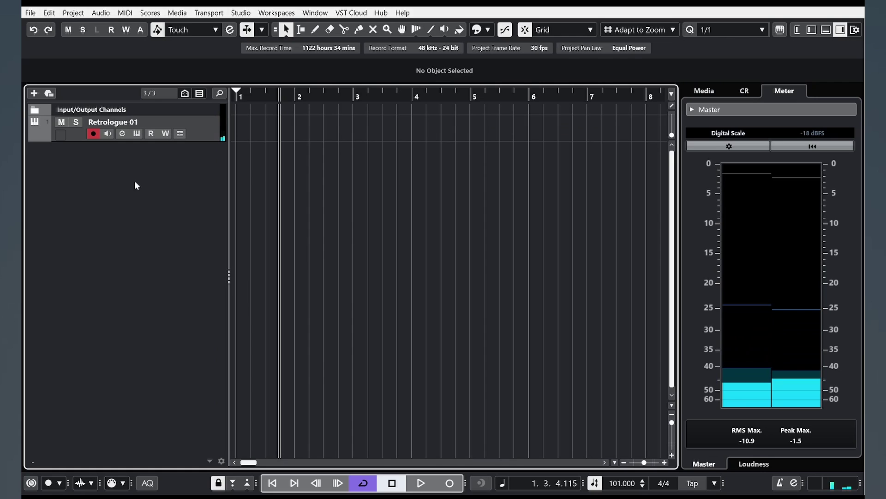
# Add a chord track and draw empty chord events across bars 1–4
pyautogui.rightClick(138, 168)
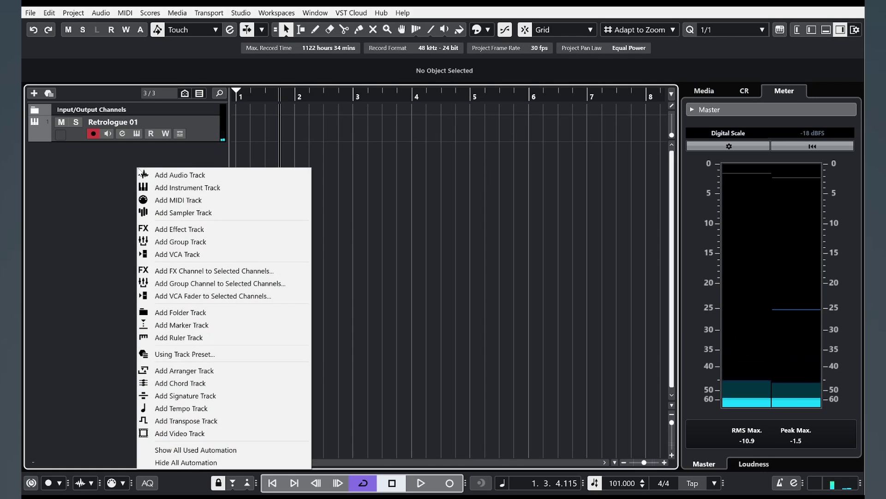
pyautogui.click(189, 385)
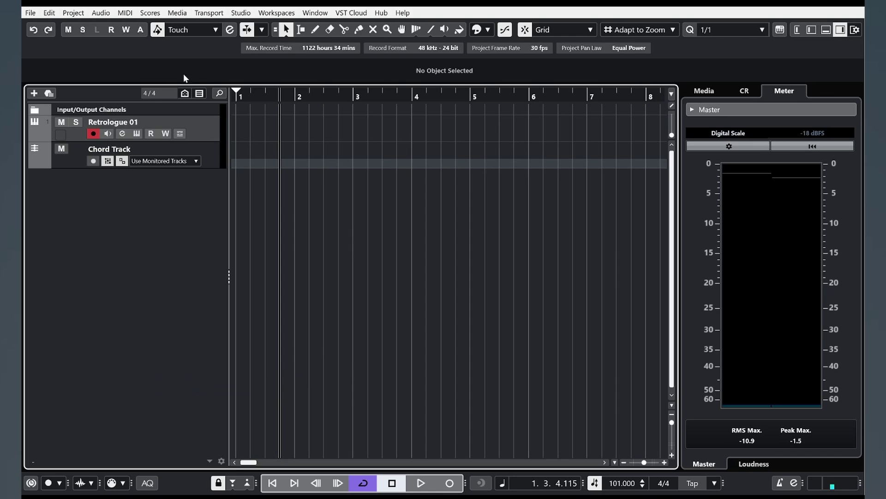
pyautogui.click(315, 31)
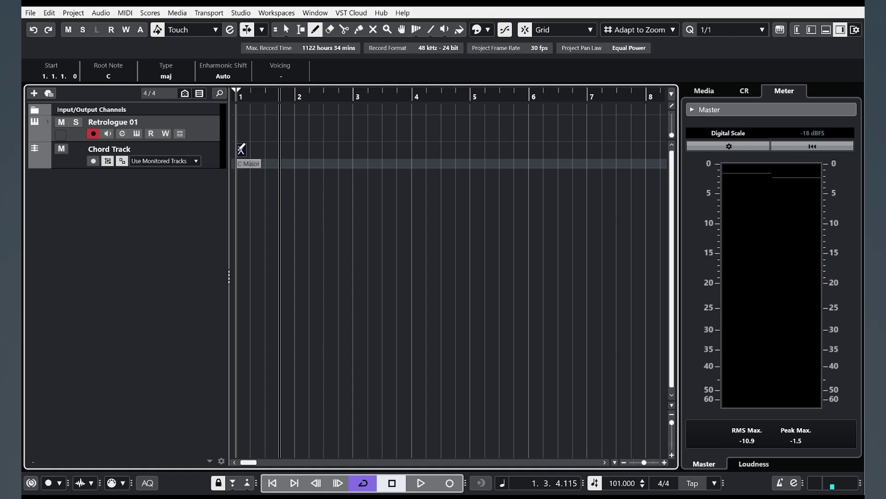
pyautogui.click(302, 155)
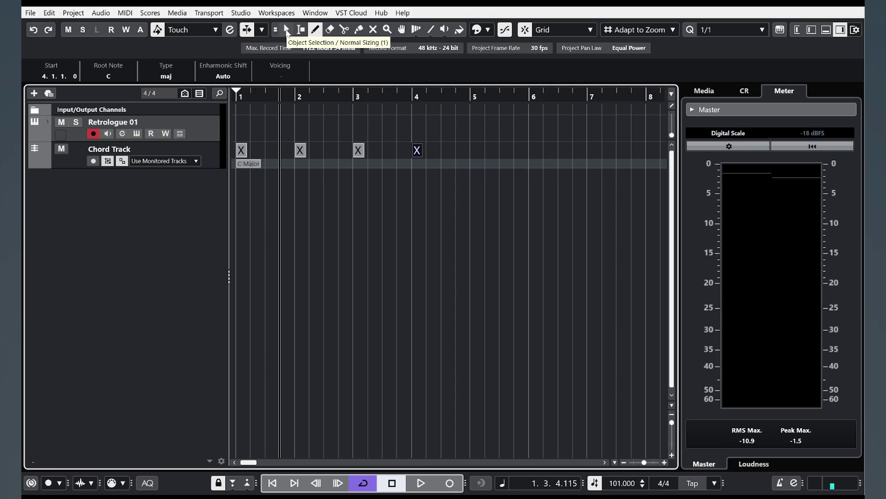
# Set the bar 1 chord to Emin from a minor-mode circle of fifths centred on Emin
pyautogui.doubleClick(242, 151)
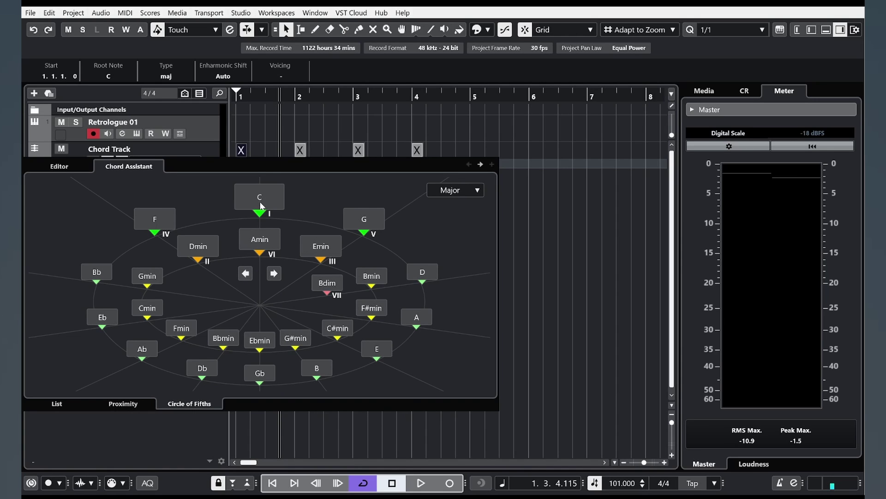
pyautogui.click(458, 190)
pyautogui.click(458, 218)
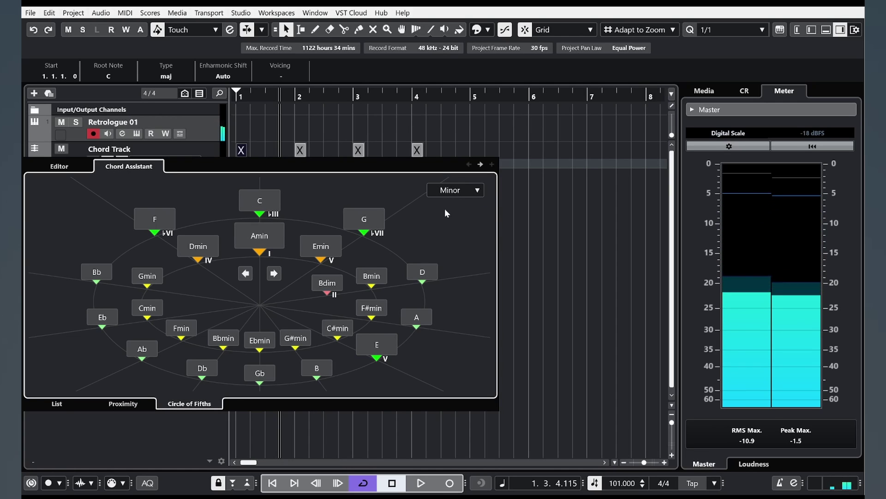
pyautogui.click(274, 274)
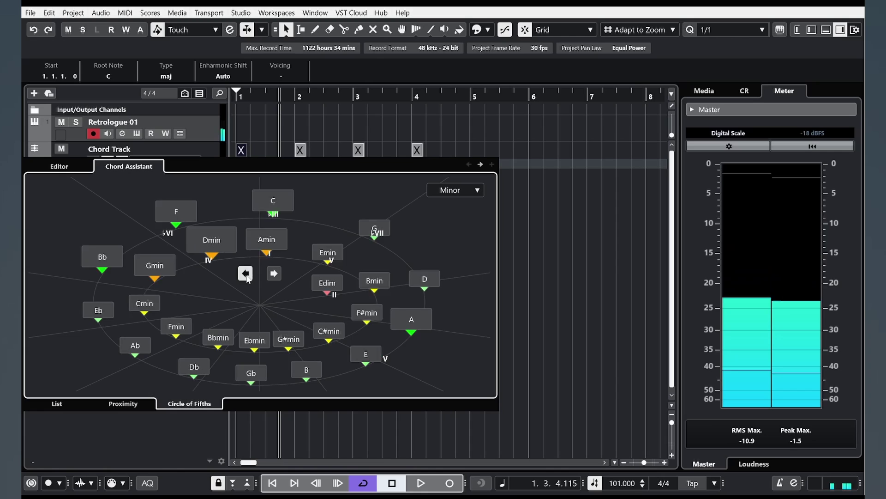
pyautogui.click(274, 273)
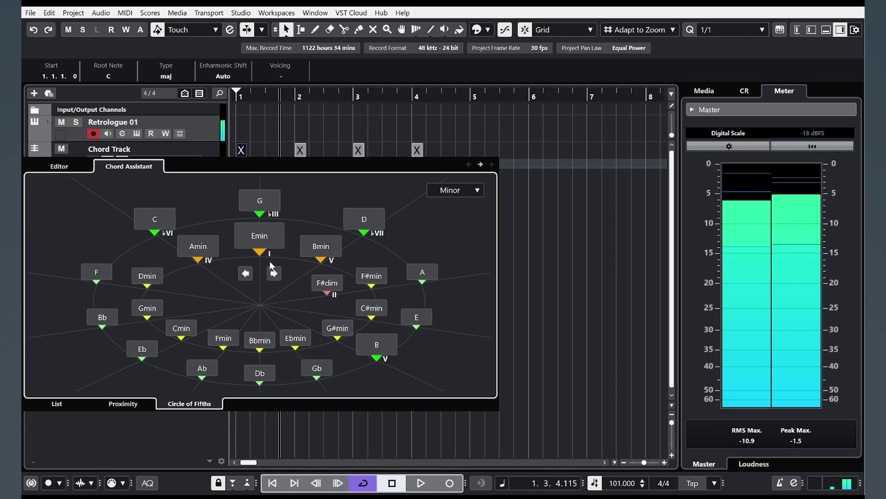
pyautogui.click(259, 238)
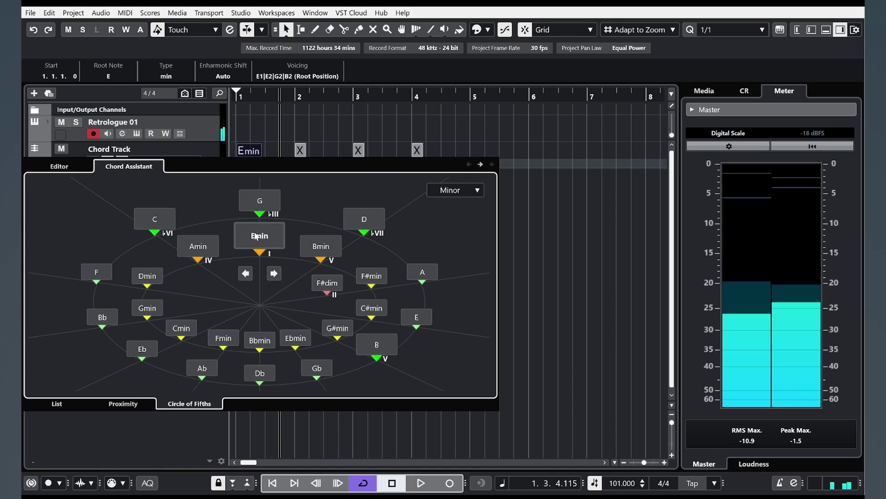
# Set the chords at bars 2, 3 and 4 to C, G and D
pyautogui.click(301, 151)
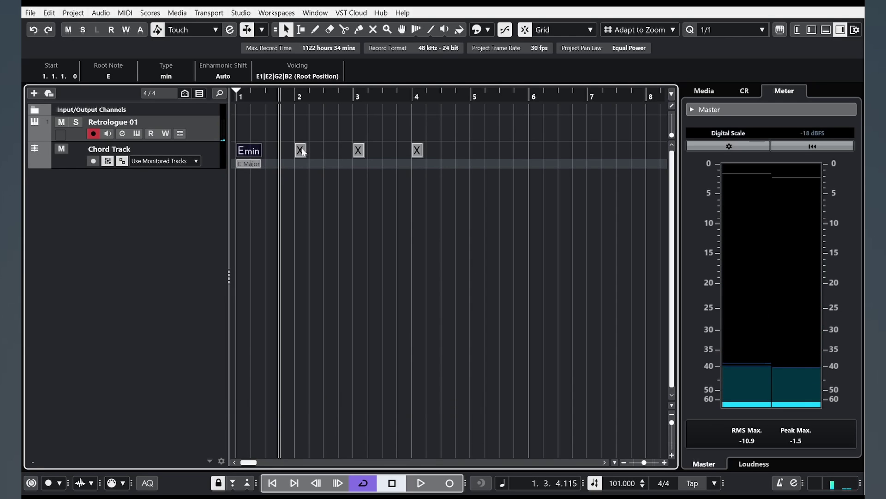
pyautogui.doubleClick(300, 151)
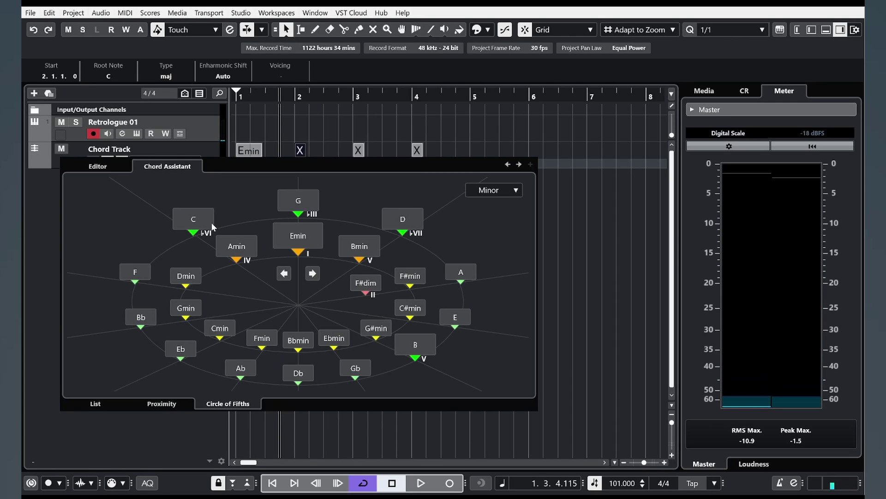
pyautogui.click(194, 221)
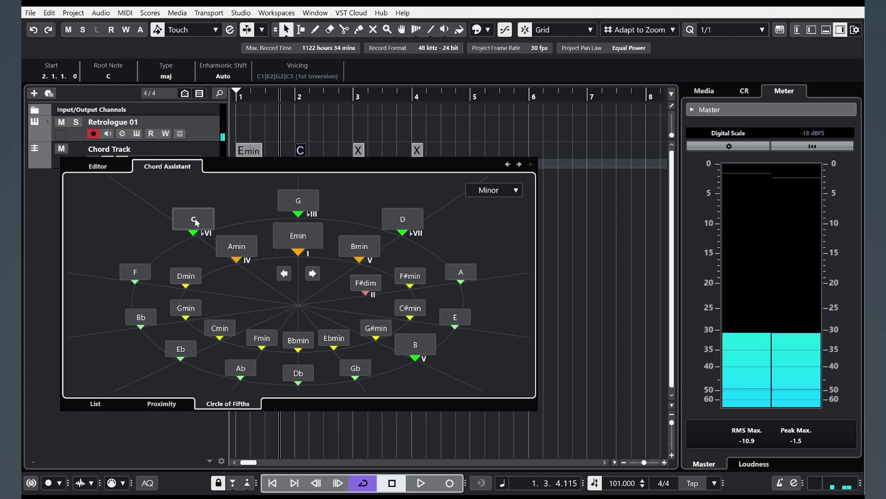
pyautogui.click(335, 163)
pyautogui.doubleClick(360, 148)
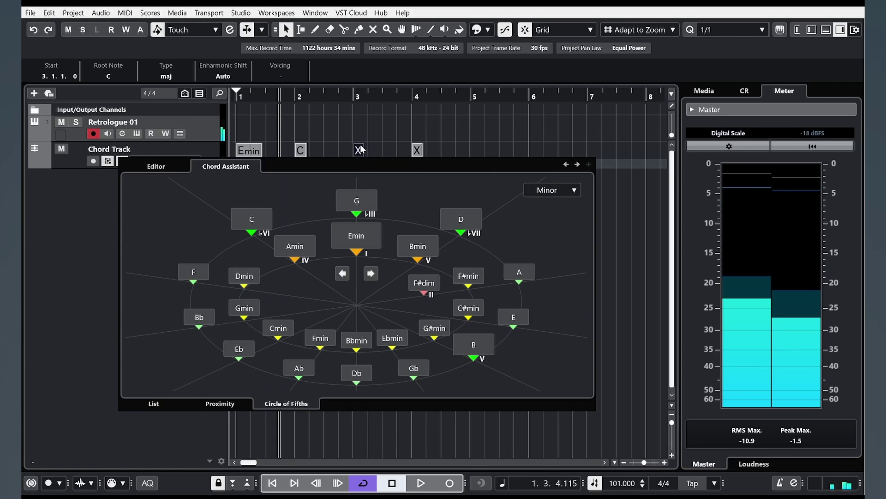
pyautogui.click(356, 203)
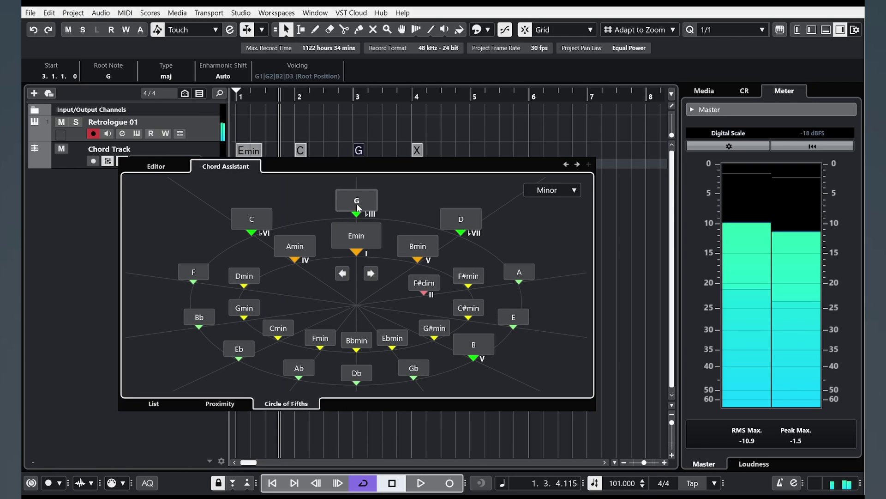
pyautogui.click(414, 149)
pyautogui.doubleClick(414, 149)
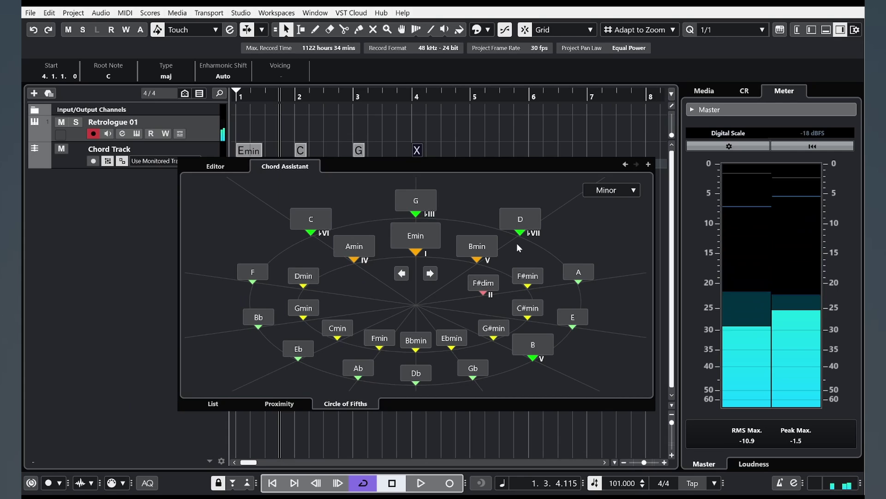
pyautogui.click(521, 218)
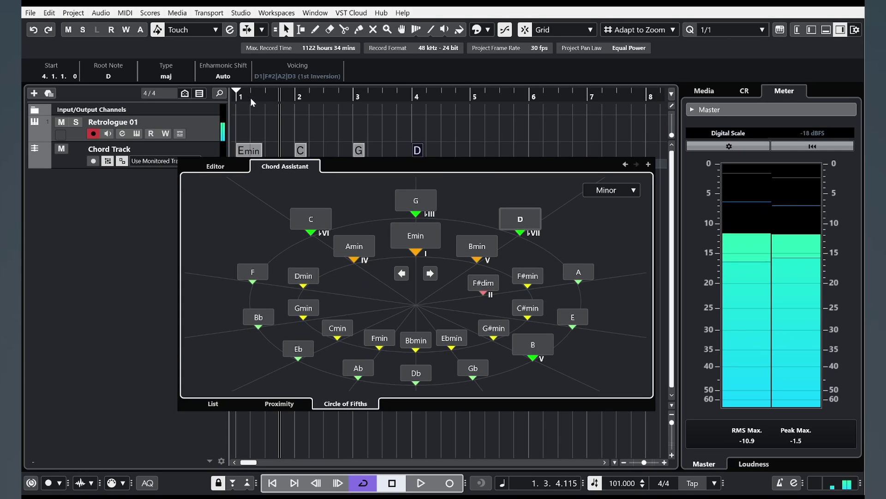
pyautogui.click(504, 138)
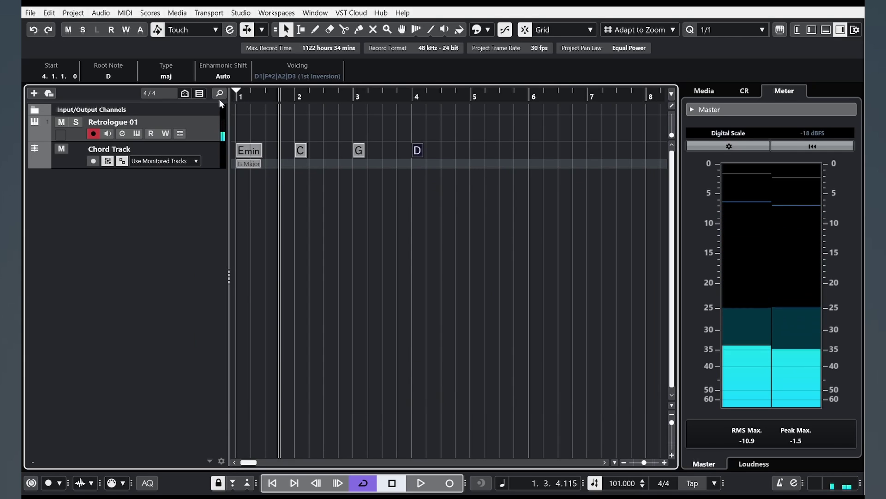
pyautogui.press('Home')
pyautogui.press('space')
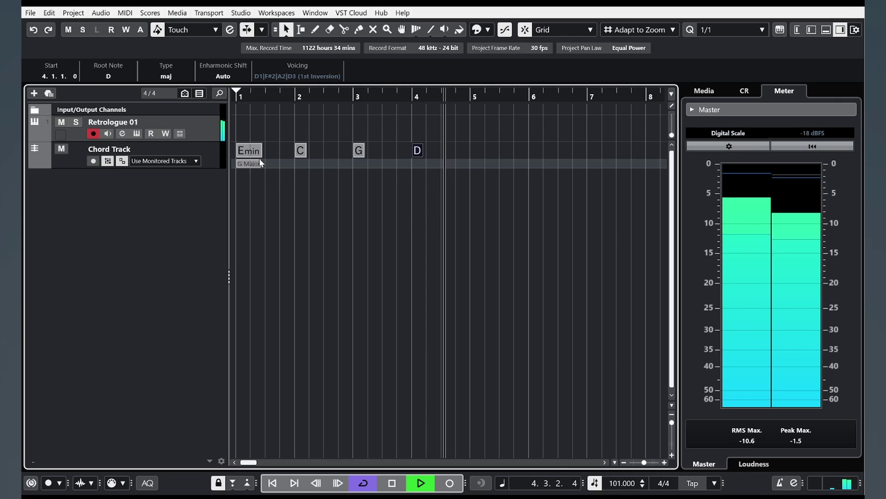
pyautogui.press('space')
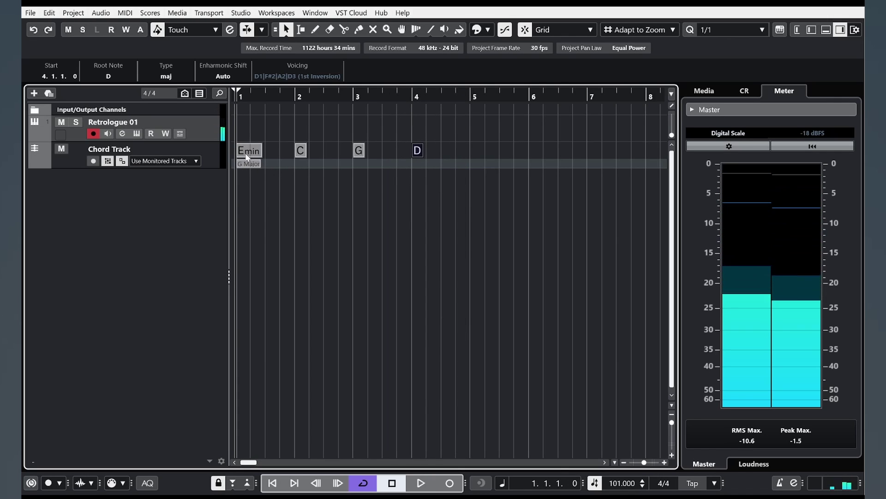
pyautogui.click(438, 150)
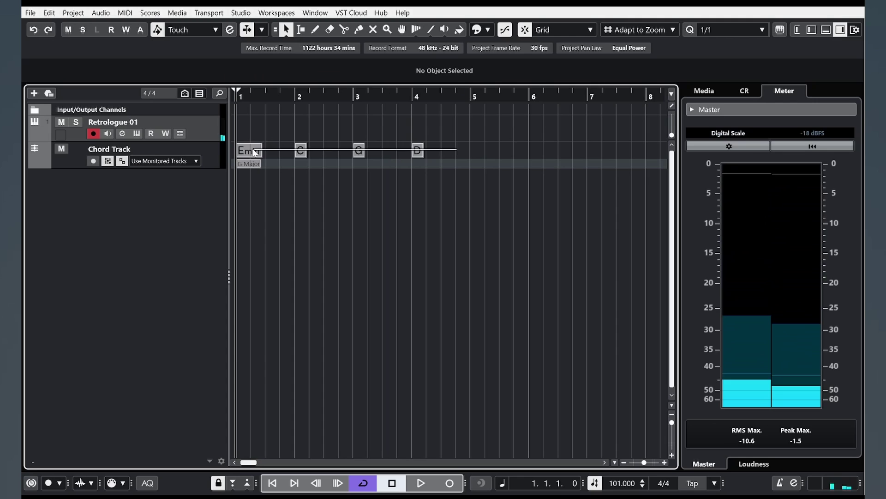
# Delete the copied MIDI part from the Retrologue track, leaving the Emin–C–G–D chords
pyautogui.moveTo(418, 151)
pyautogui.mouseDown()
pyautogui.moveTo(236, 149)
pyautogui.moveTo(255, 126)
pyautogui.mouseUp()
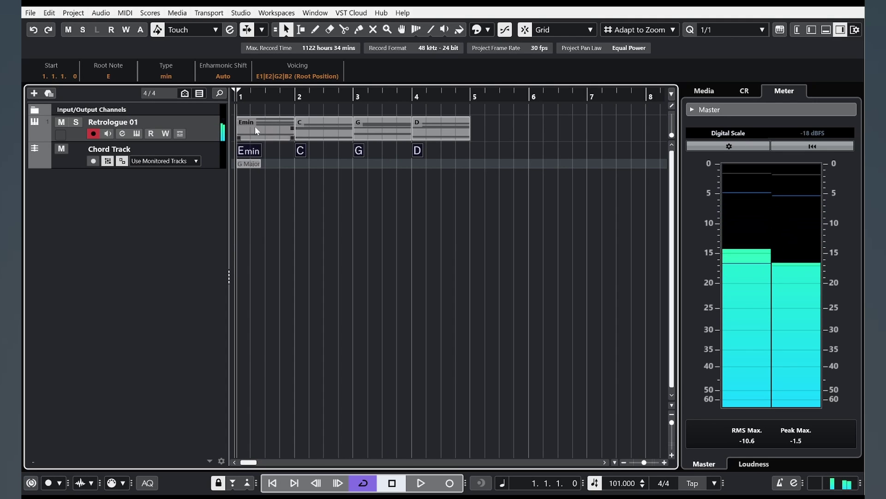
pyautogui.moveTo(136, 122)
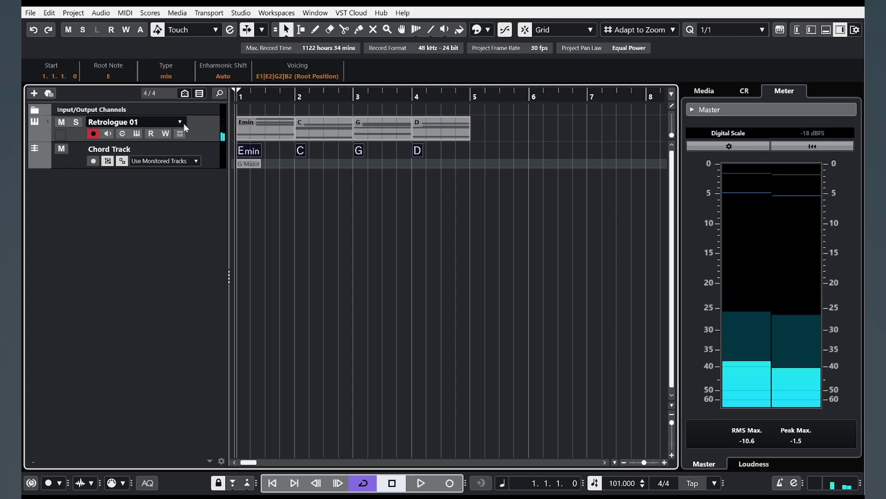
pyautogui.click(340, 137)
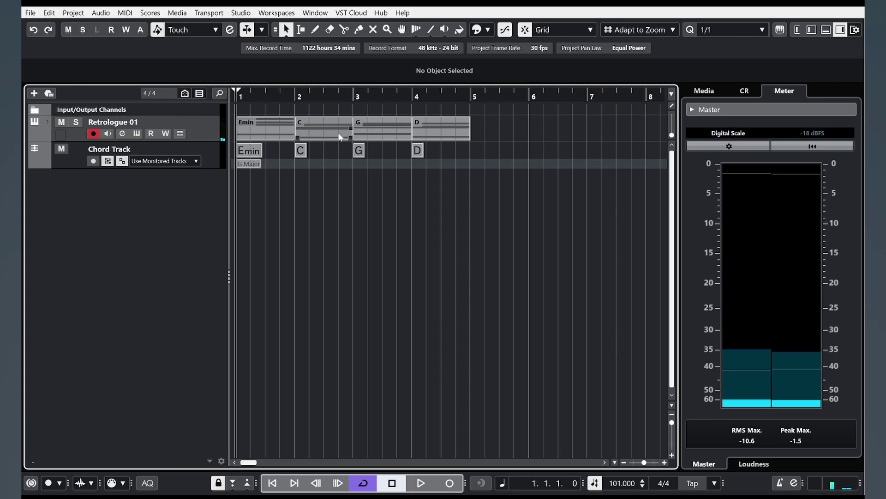
pyautogui.click(438, 123)
pyautogui.click(256, 129)
pyautogui.hotkey('ctrl', 'a')
pyautogui.doubleClick(256, 128)
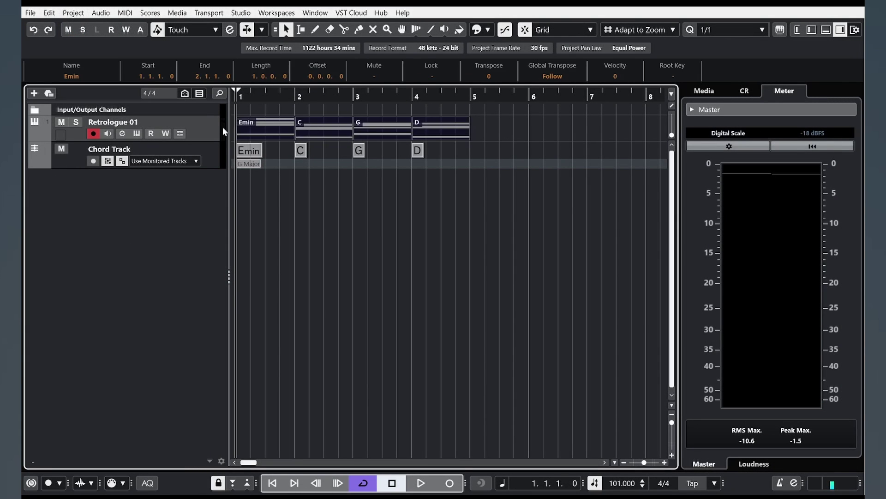
pyautogui.press('Delete')
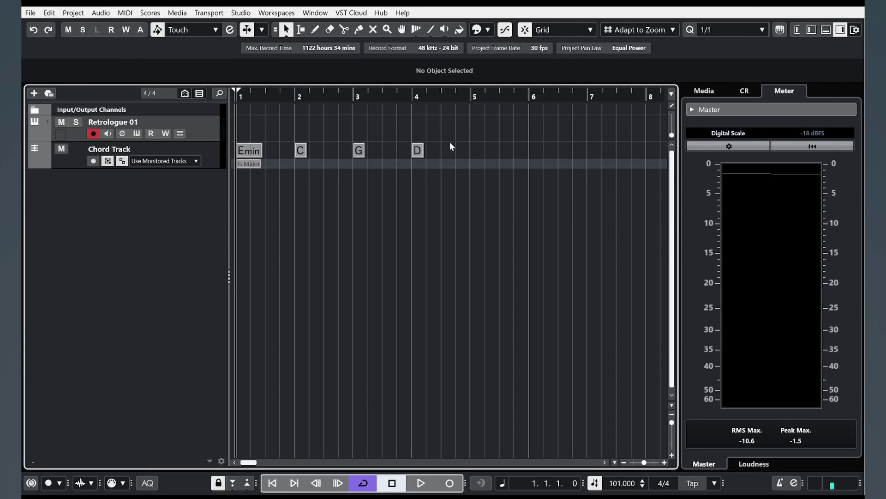
# Change the first chord from Emin to C using a major circle of fifths centred on C
pyautogui.click(249, 151)
pyautogui.doubleClick(250, 150)
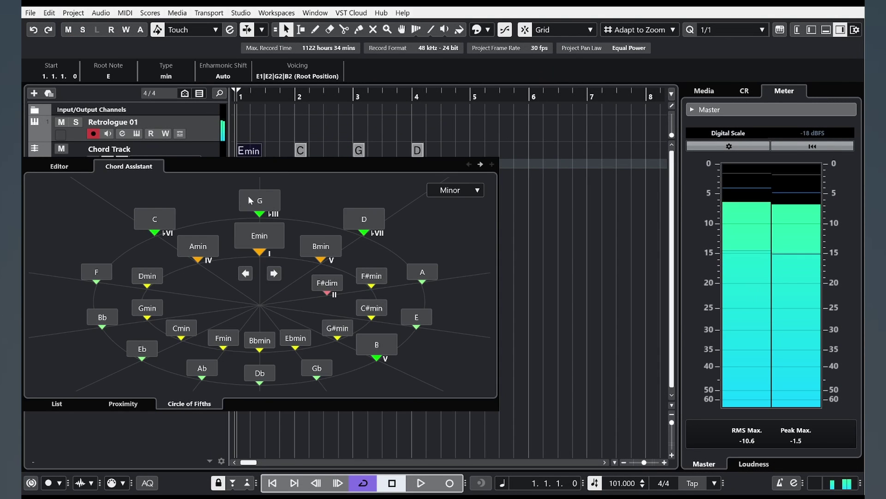
pyautogui.click(456, 189)
pyautogui.click(454, 203)
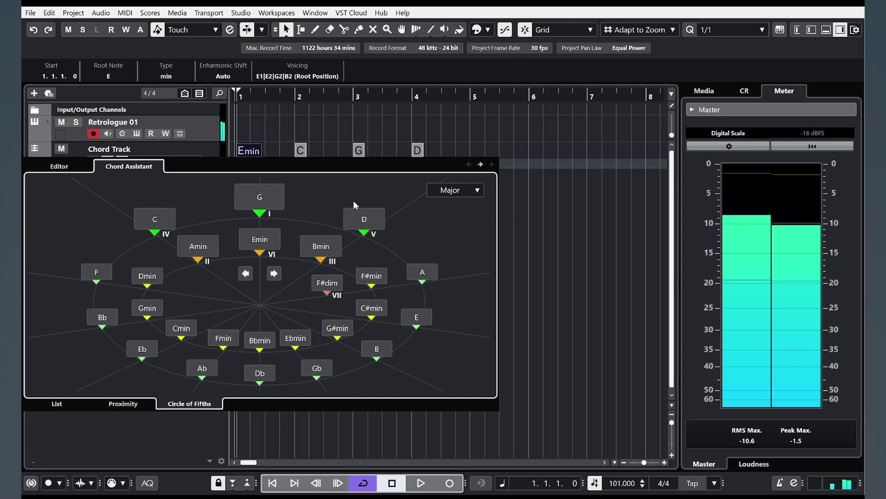
pyautogui.click(246, 274)
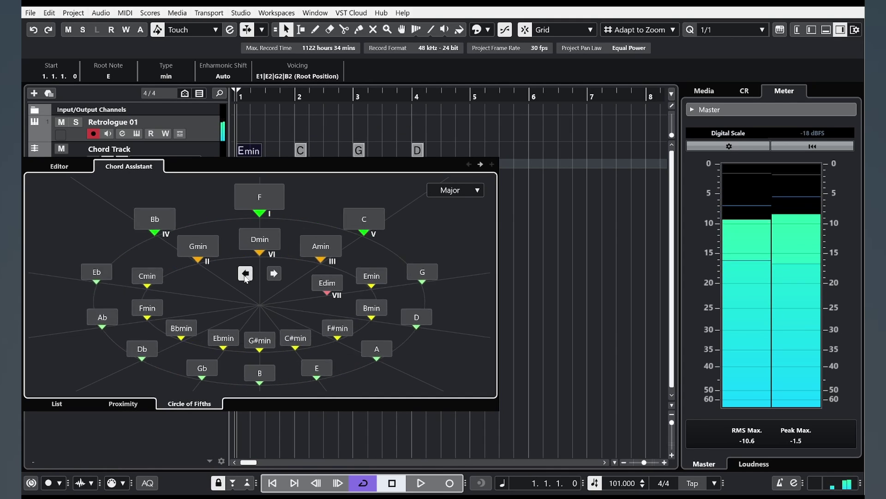
pyautogui.click(274, 274)
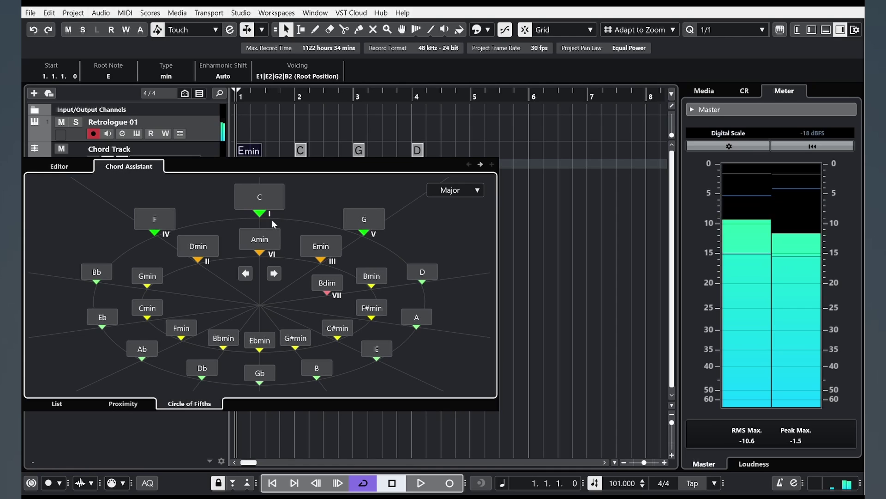
pyautogui.click(260, 199)
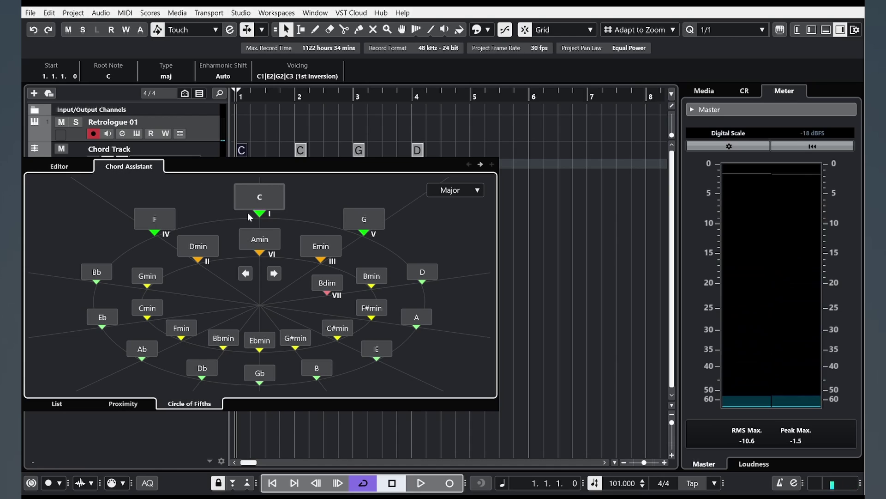
# Audition C, Bmin and Bbmin as the first chord
pyautogui.click(264, 201)
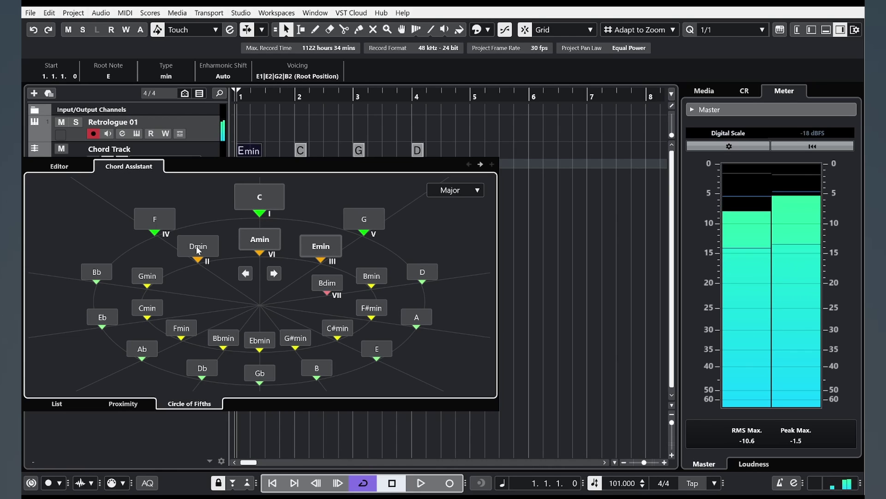
pyautogui.click(368, 277)
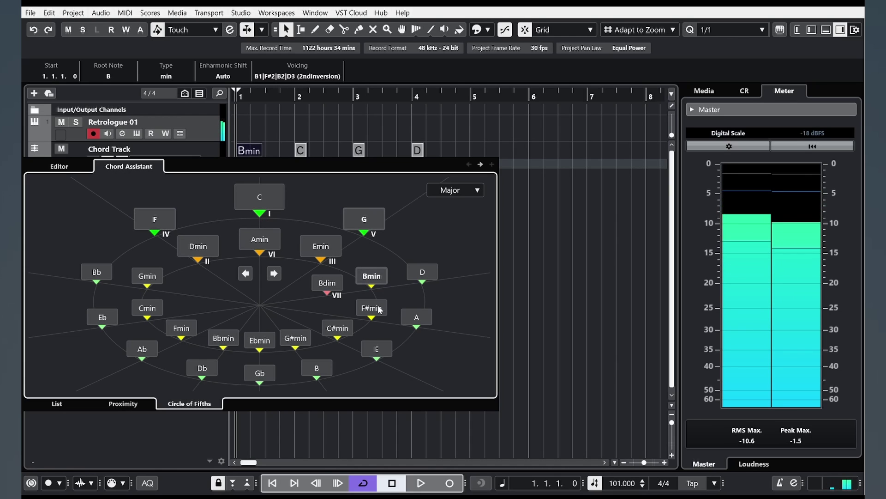
pyautogui.click(342, 327)
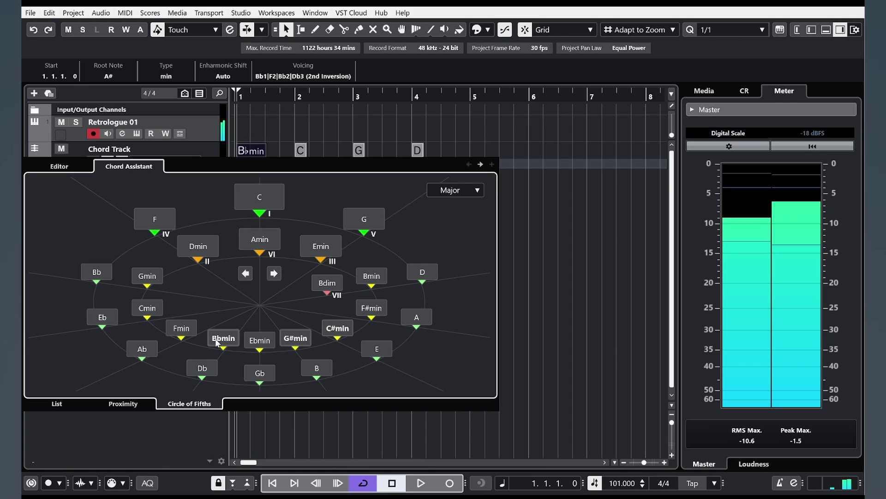
# Drag C, Emin, Gmin and Ebmin from the Chord Assistant onto chord events 1–4
pyautogui.moveTo(260, 202); pyautogui.dragTo(236, 131)
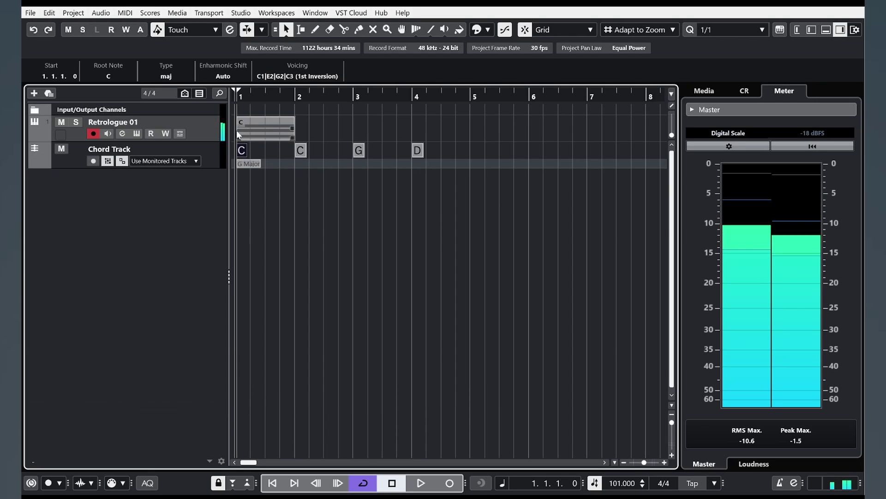
pyautogui.doubleClick(301, 153)
pyautogui.moveTo(360, 246)
pyautogui.mouseDown()
pyautogui.moveTo(325, 144)
pyautogui.moveTo(301, 130)
pyautogui.mouseUp()
pyautogui.doubleClick(358, 152)
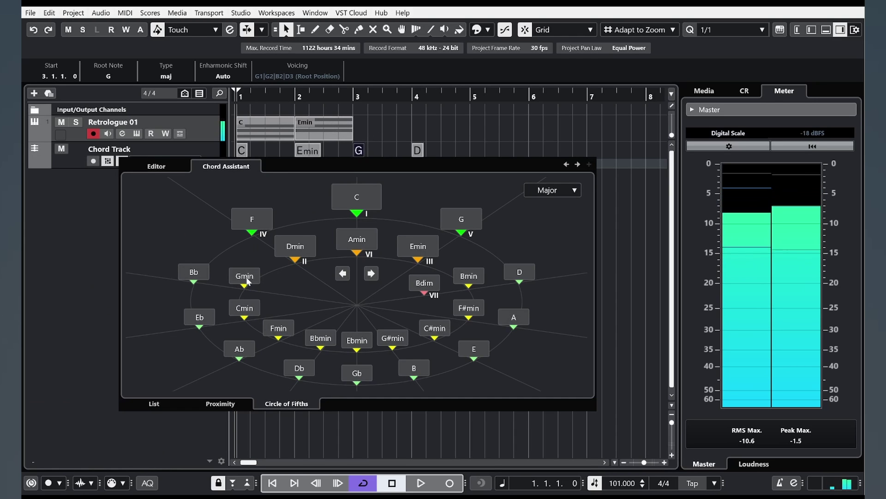
pyautogui.moveTo(243, 275)
pyautogui.mouseDown()
pyautogui.moveTo(358, 151)
pyautogui.moveTo(357, 127)
pyautogui.mouseUp()
pyautogui.doubleClick(415, 150)
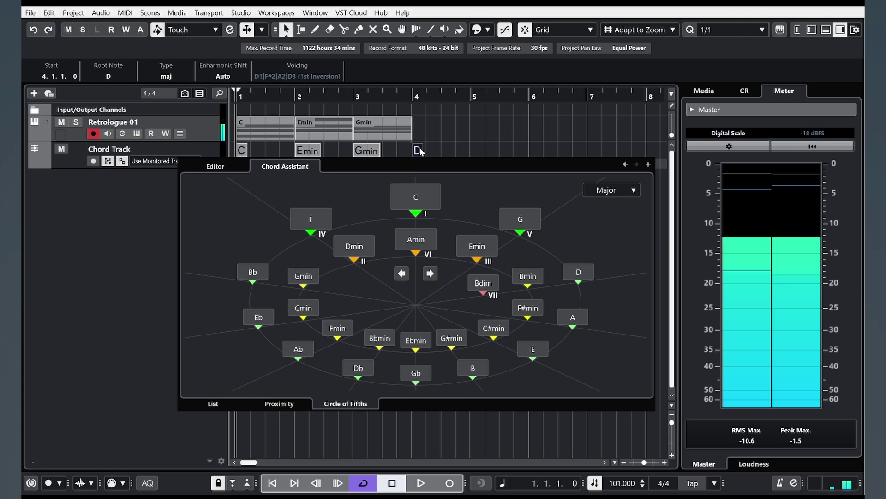
pyautogui.click(416, 340)
pyautogui.moveTo(426, 150)
pyautogui.mouseDown()
pyautogui.moveTo(437, 133)
pyautogui.moveTo(418, 125)
pyautogui.mouseUp()
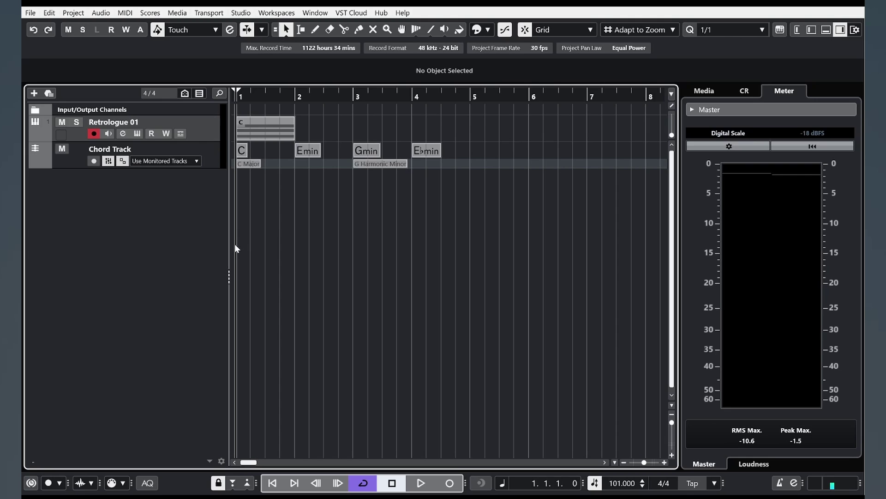
# Open the Project menu to reach the Show/Hide Chord Pads command
pyautogui.click(78, 14)
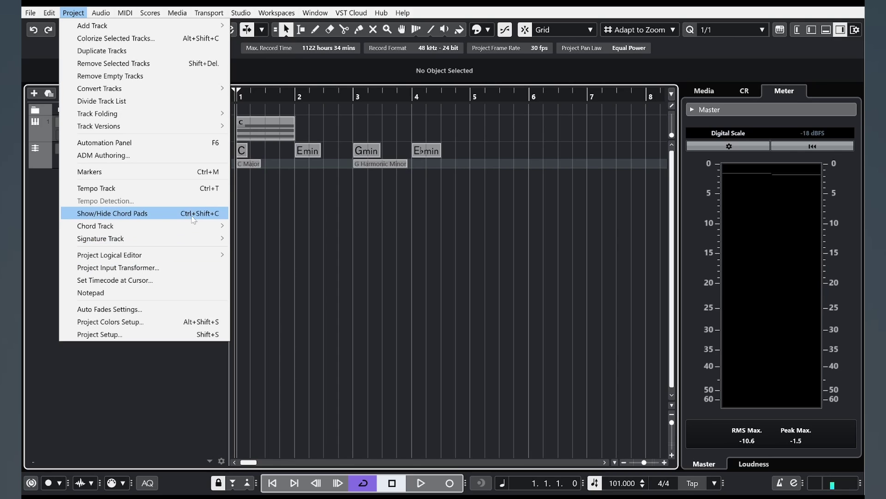
# Show the Chord Pads panel, change the chord editor view, and audition the Cmin pad
pyautogui.click(215, 216)
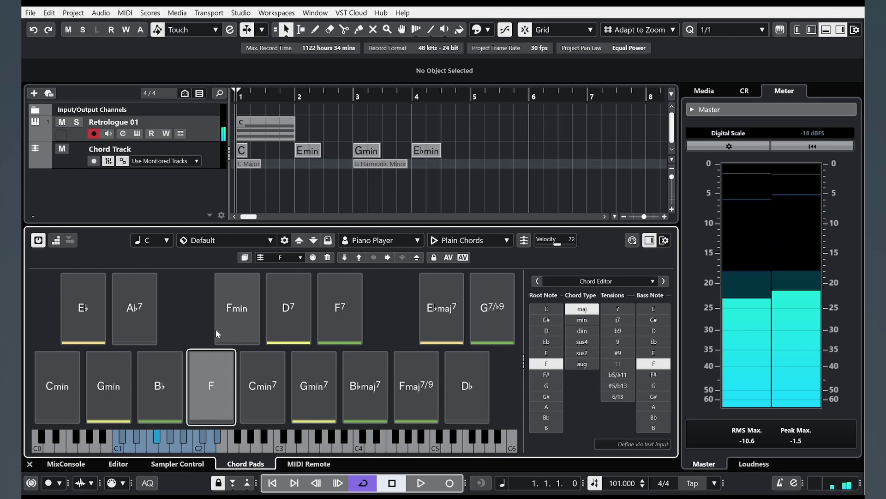
pyautogui.click(603, 281)
pyautogui.click(596, 318)
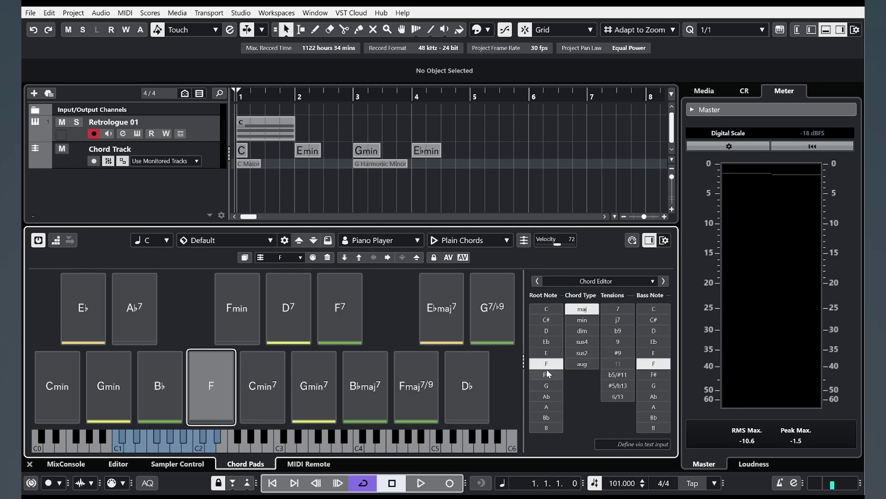
pyautogui.click(66, 390)
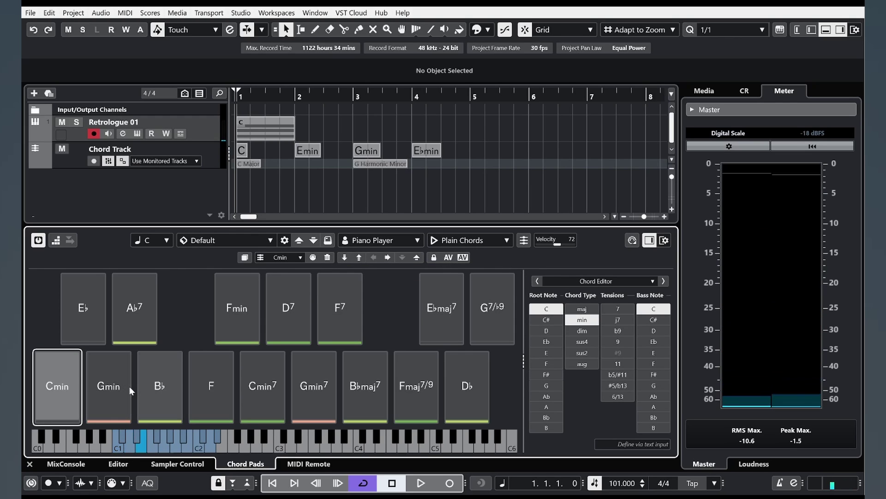
# Audition the Cmin, Gmin, Bb, Eb, Ab7, Fmin, Gmin7 and Bbmaj7 pads
pyautogui.click(48, 392)
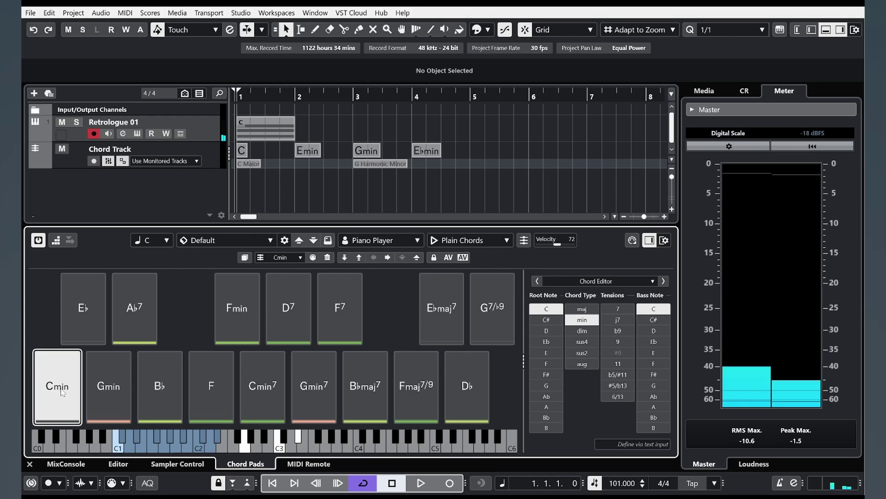
pyautogui.click(121, 384)
pyautogui.click(156, 386)
pyautogui.click(90, 312)
pyautogui.click(126, 312)
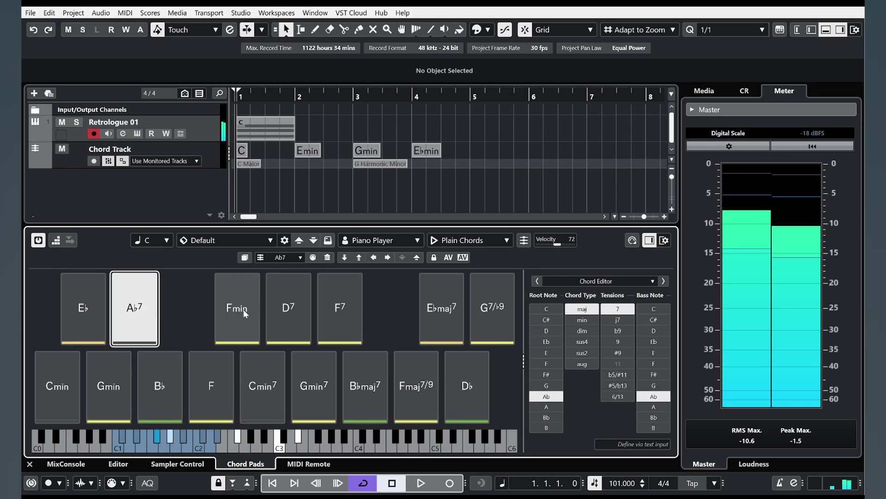
pyautogui.click(239, 310)
pyautogui.click(314, 384)
pyautogui.click(368, 382)
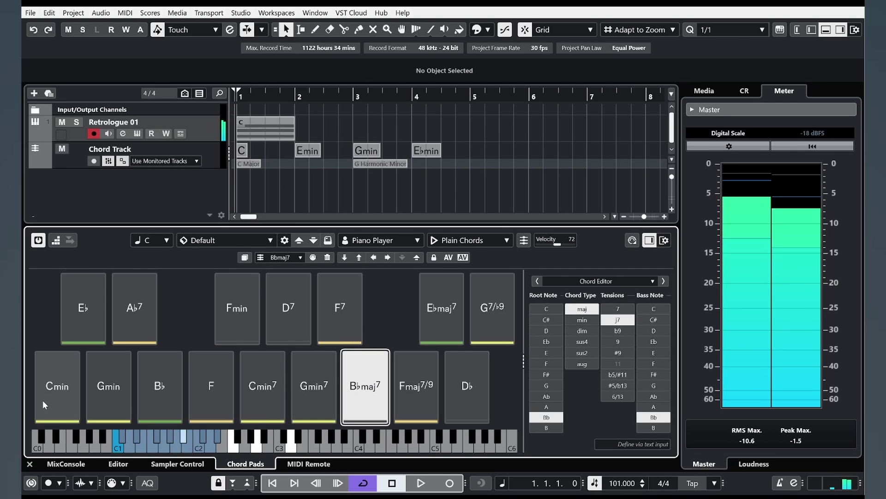
# Remove the C part and drag the Cmin pad onto Retrologue at bar 1
pyautogui.click(257, 112)
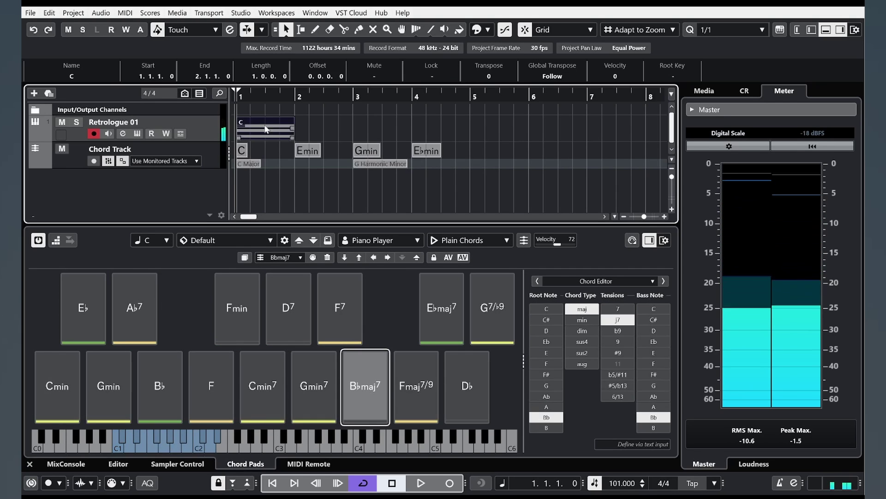
pyautogui.hotkey('ctrl', 'z')
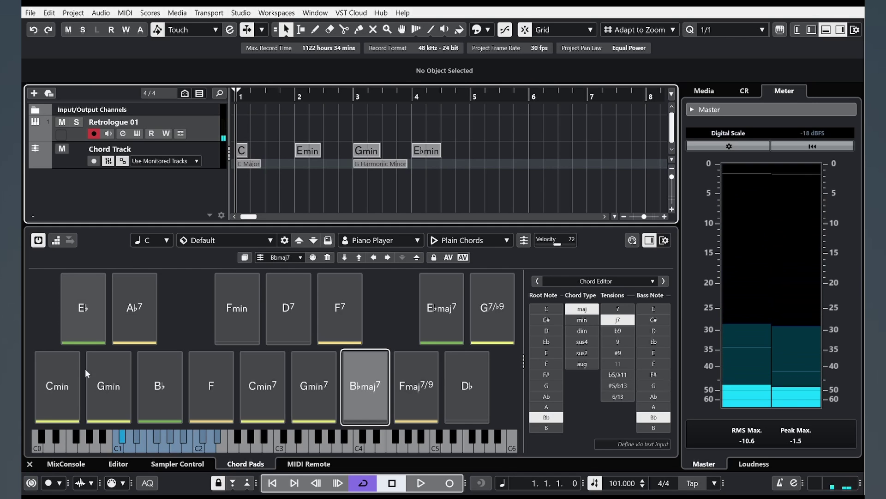
pyautogui.moveTo(57, 384); pyautogui.dragTo(241, 138)
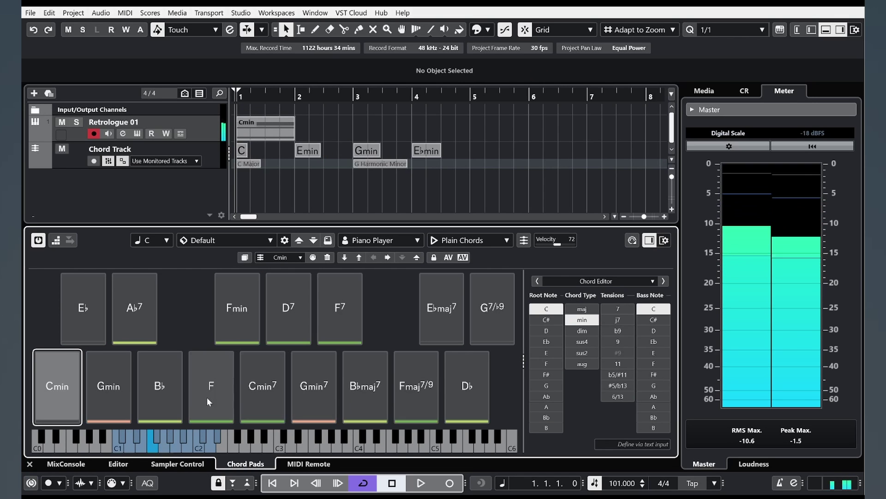